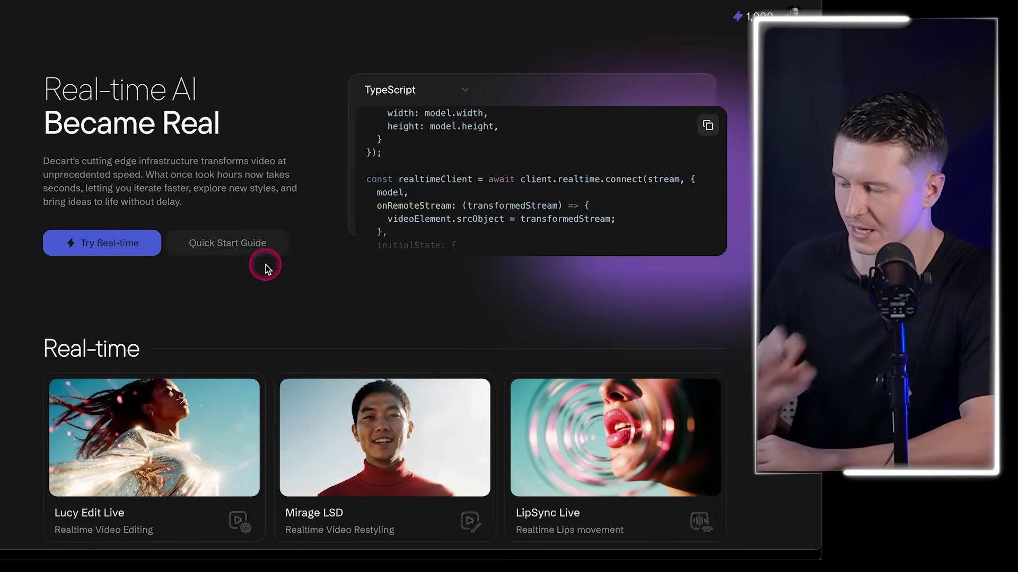
Scroll down to the Real-time models and open the Mirage LSD playground
scroll(265, 267, "down", 3)
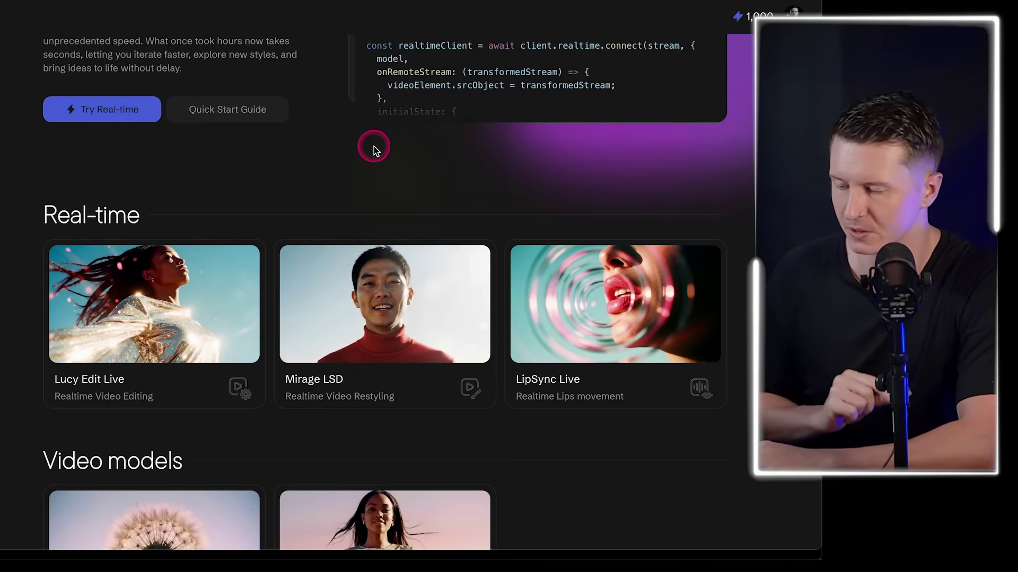
left_click(411, 317)
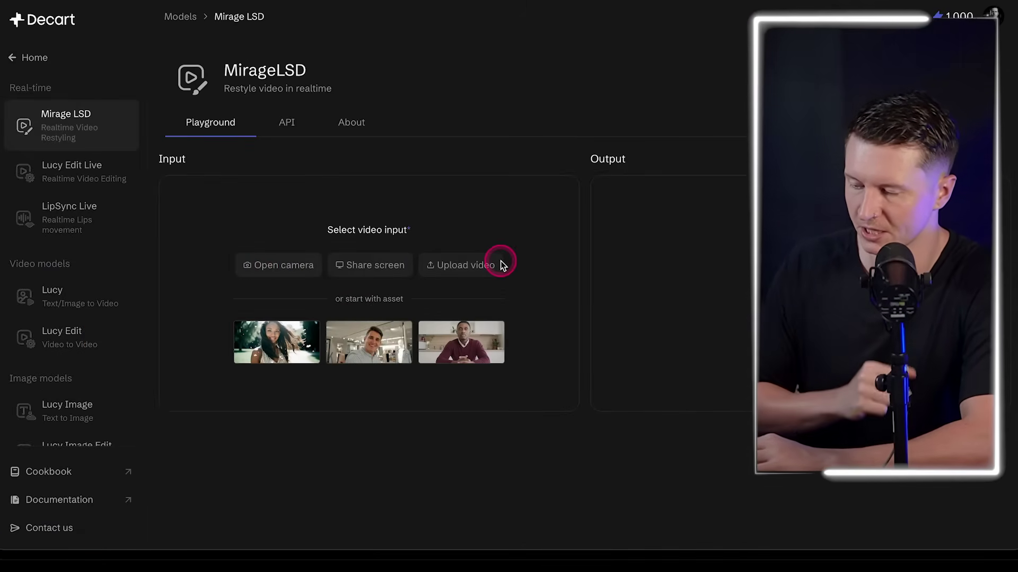
Feed the live webcam into Mirage LSD and restyle it with the Pirates preset
left_click(281, 268)
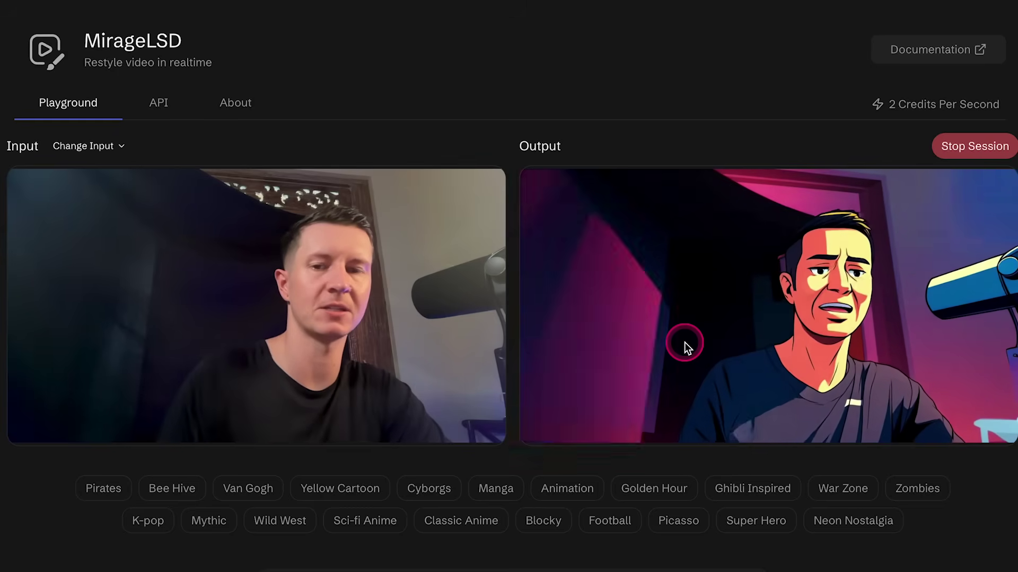
left_click(104, 488)
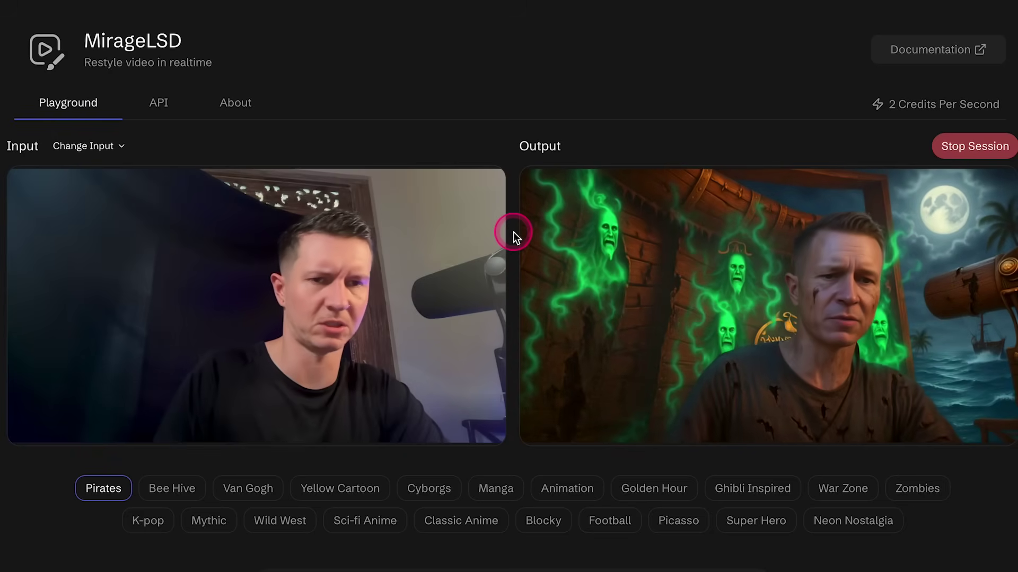
Switch the restyle through Van Gogh, War Zone and Zombies in turn
left_click(256, 482)
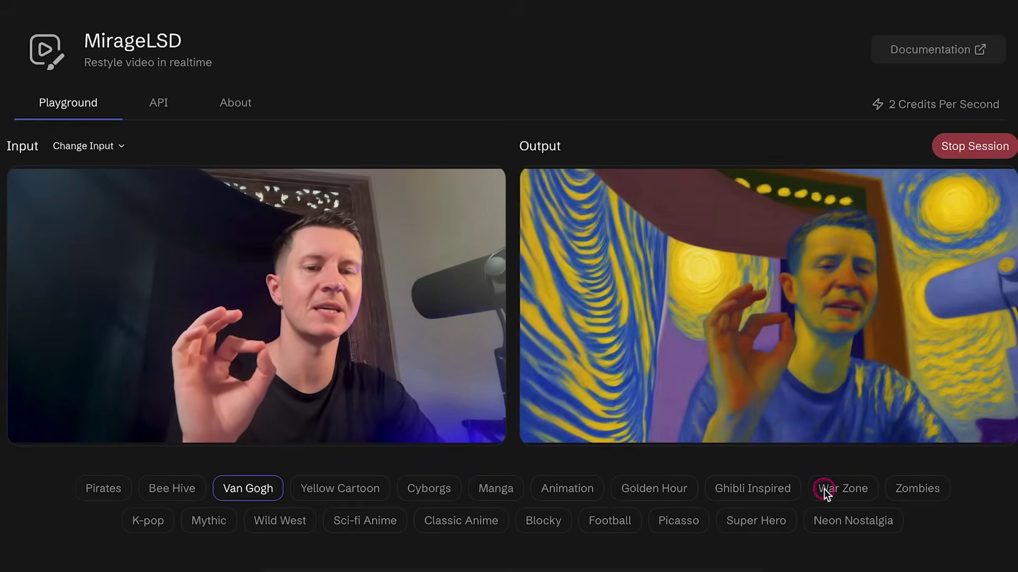
left_click(823, 488)
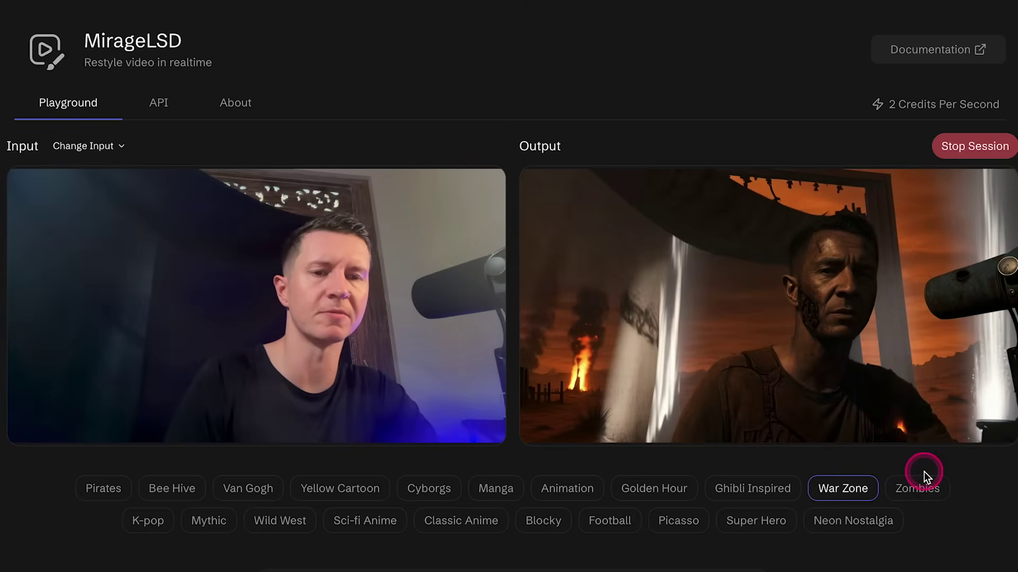
left_click(924, 488)
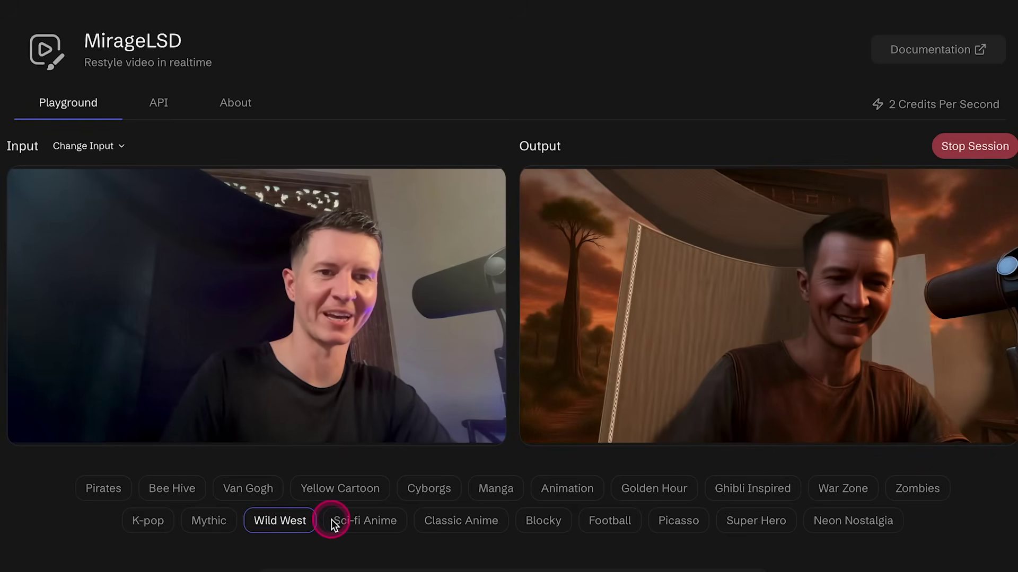
Switch the restyle to Sci-fi Anime, then Picasso, and highlight 'LSD' in the model name
left_click(377, 520)
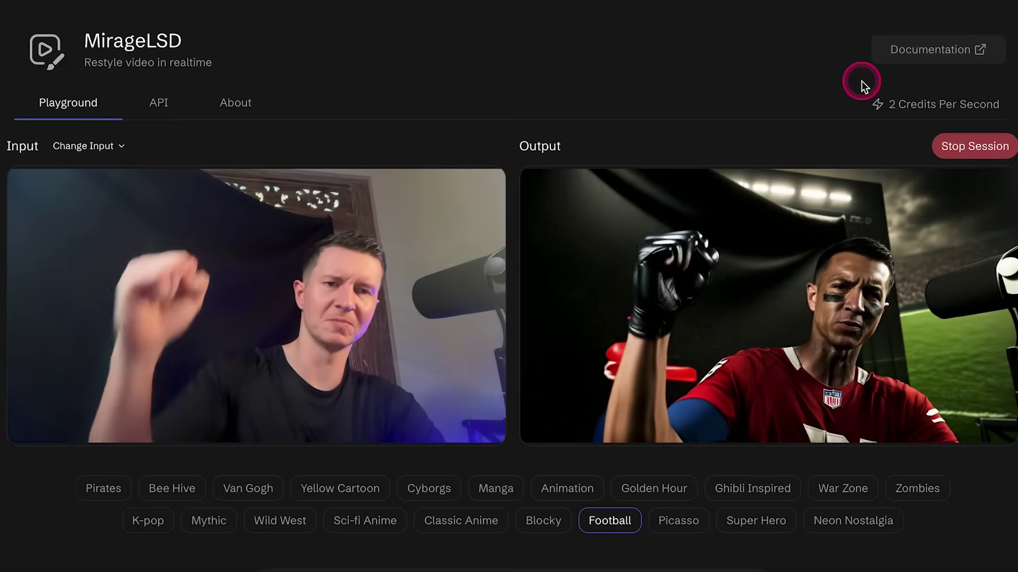
left_click(679, 521)
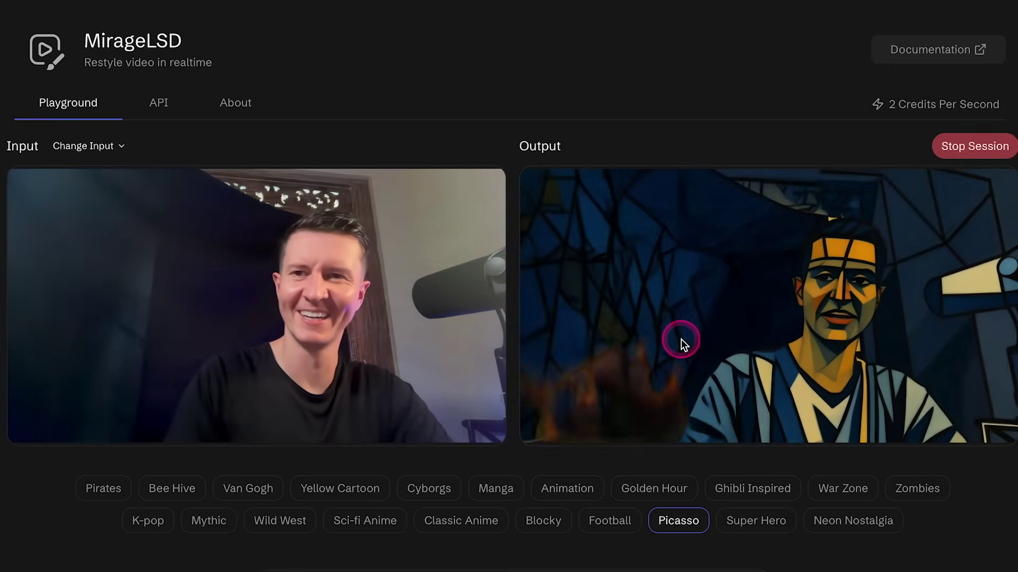
left_click_drag(182, 40, 143, 40)
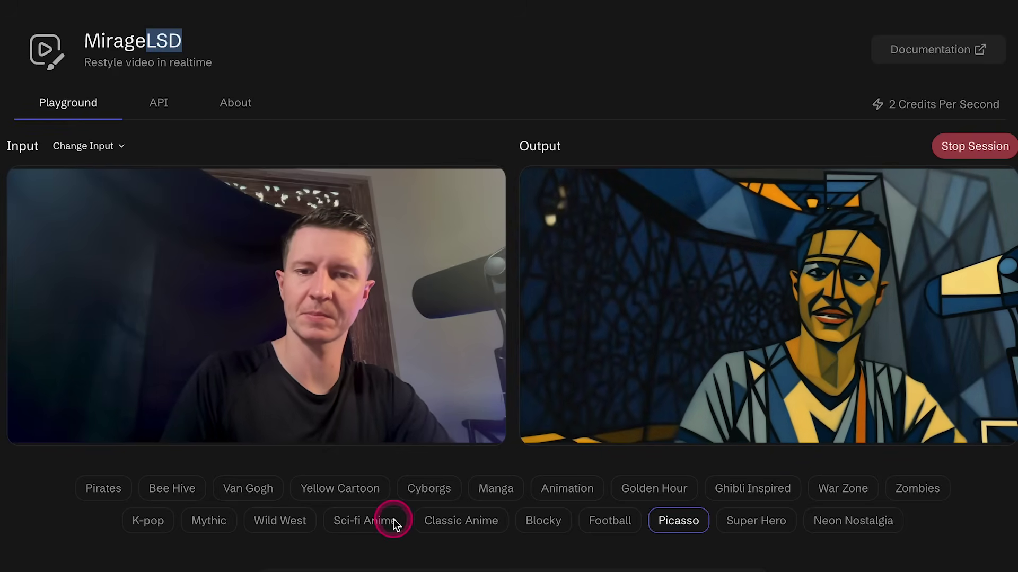
scroll(496, 479, "down", 1)
Apply the K-pop preset, then replace the style prompt with 'woman' and submit it
left_click(137, 488)
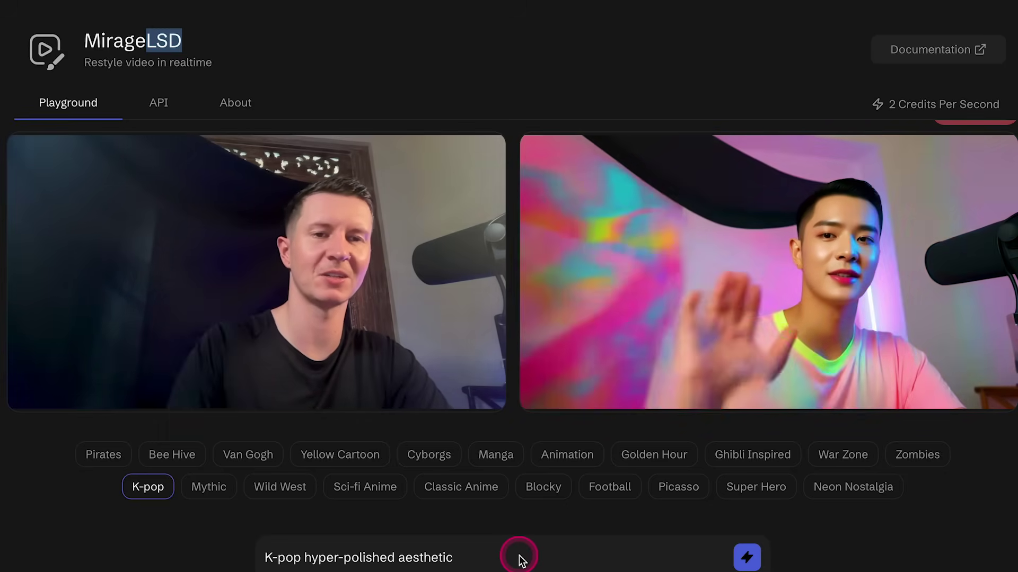
triple_click(519, 561)
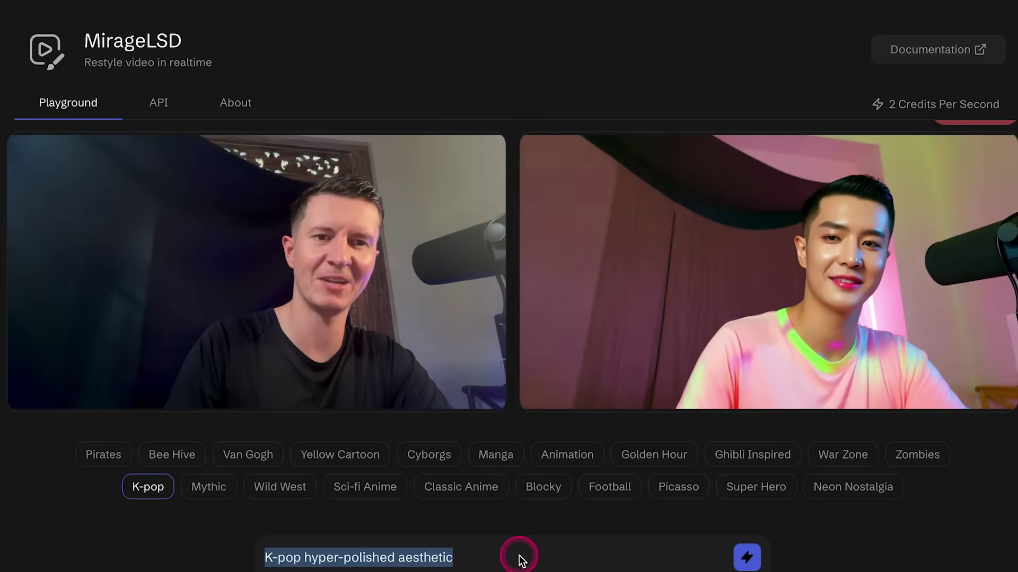
key("BackSpace")
type("w")
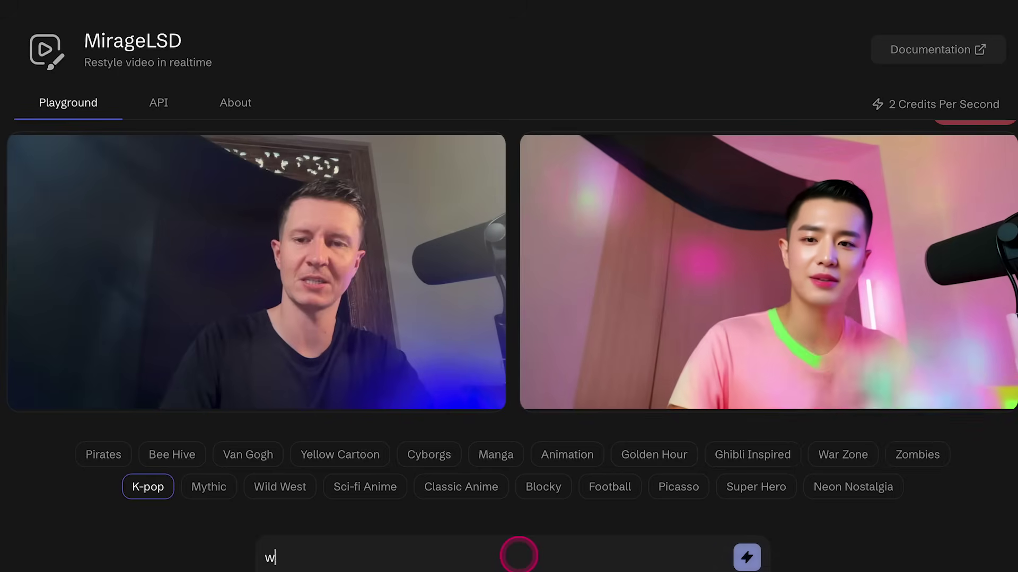
type("oman")
left_click(746, 558)
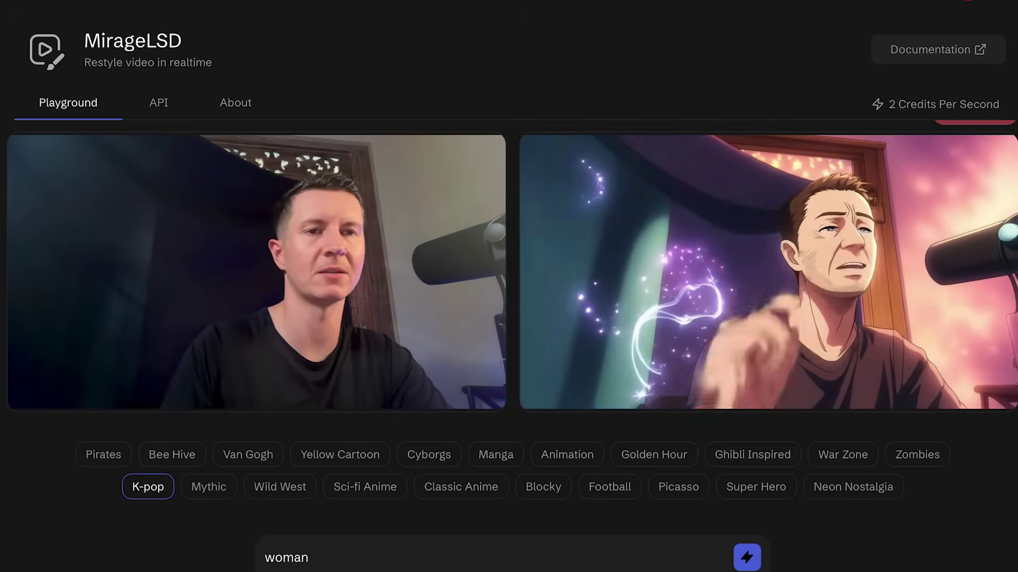
key("Return")
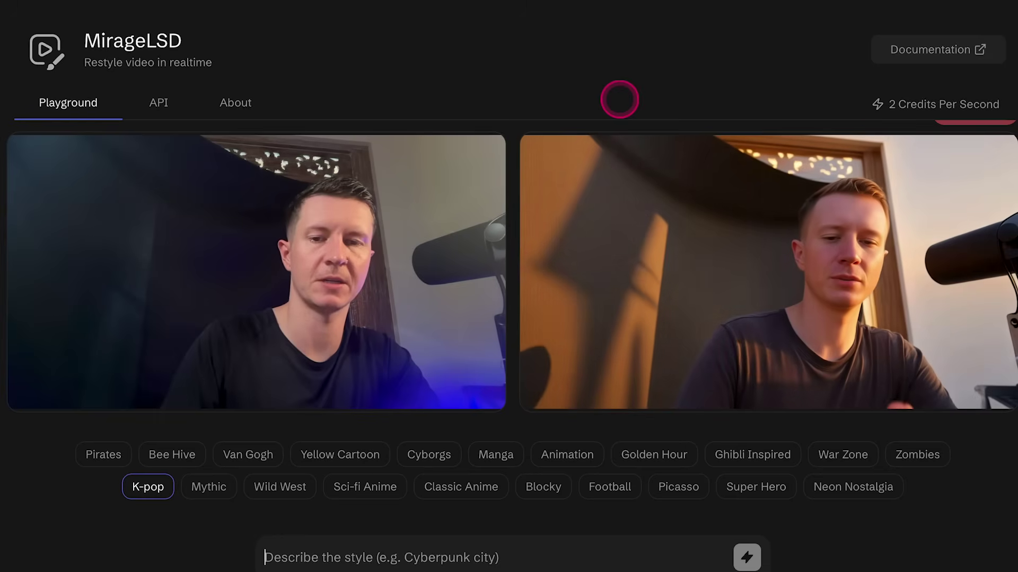
Enter 'cyber punk', replace it with 'sci-fi film', submit it, and view the API sample
type("cyber punk")
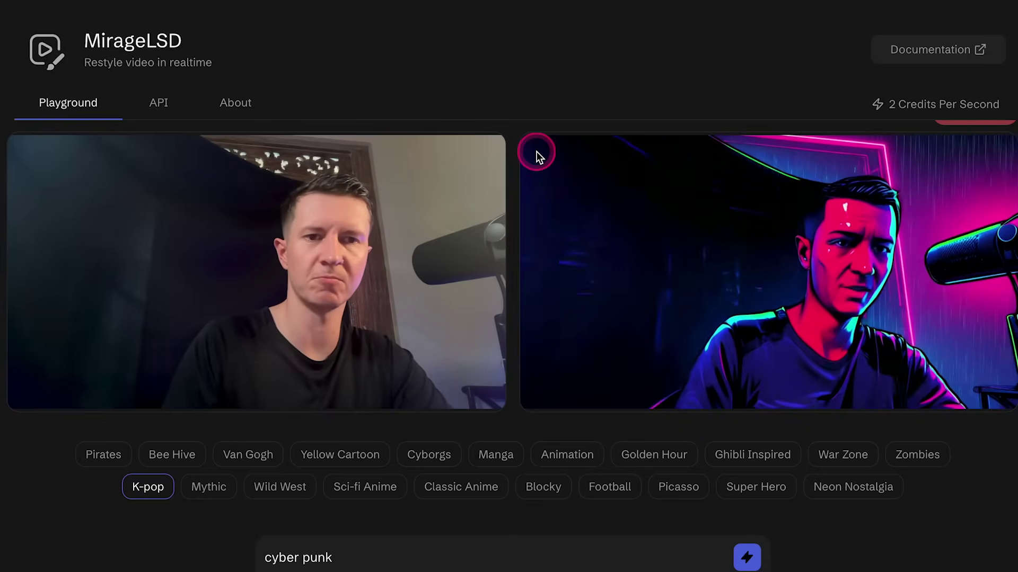
left_click_drag(347, 556, 177, 555)
key("BackSpace")
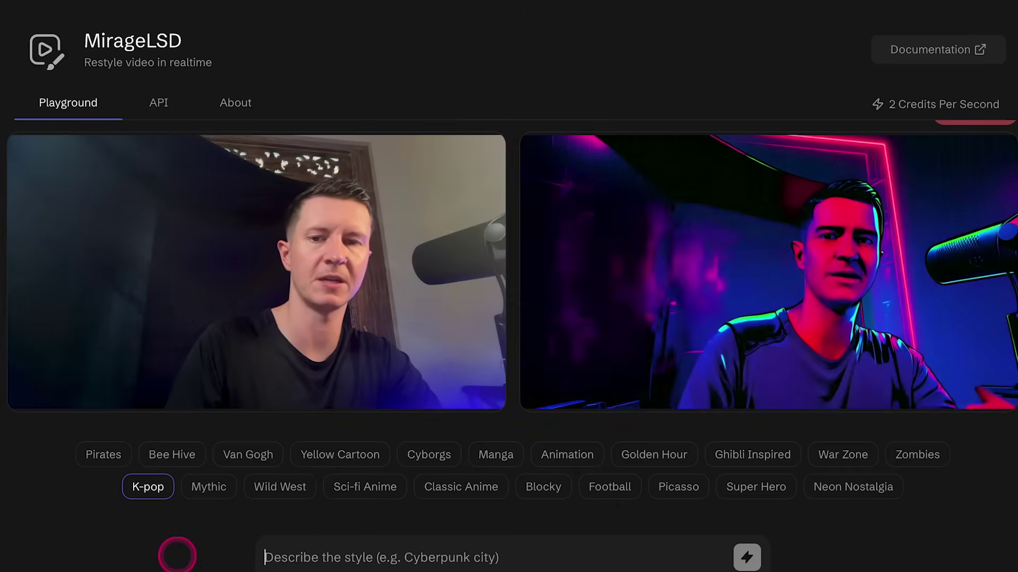
type("sci-fi film")
key("Return")
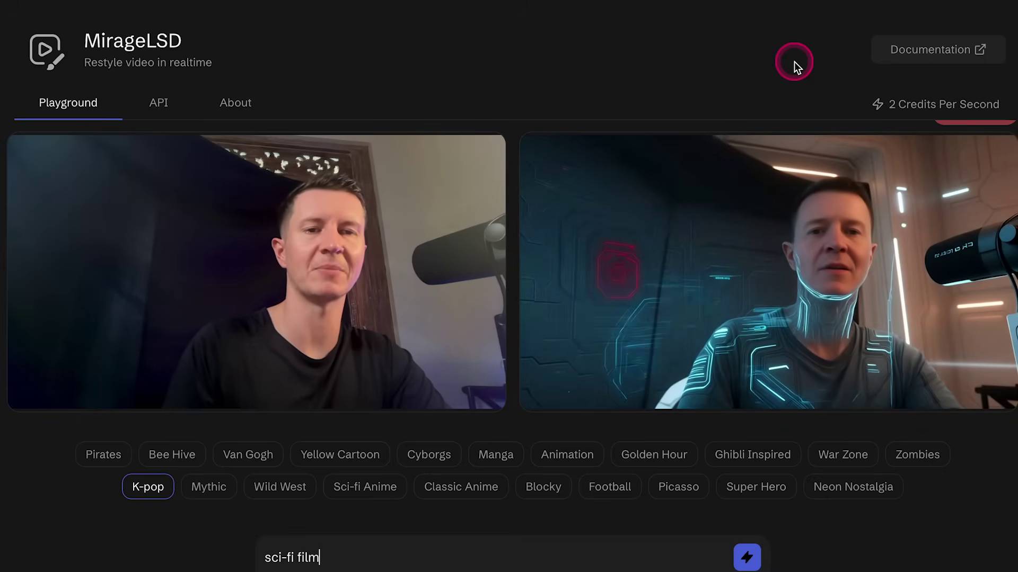
left_click(159, 102)
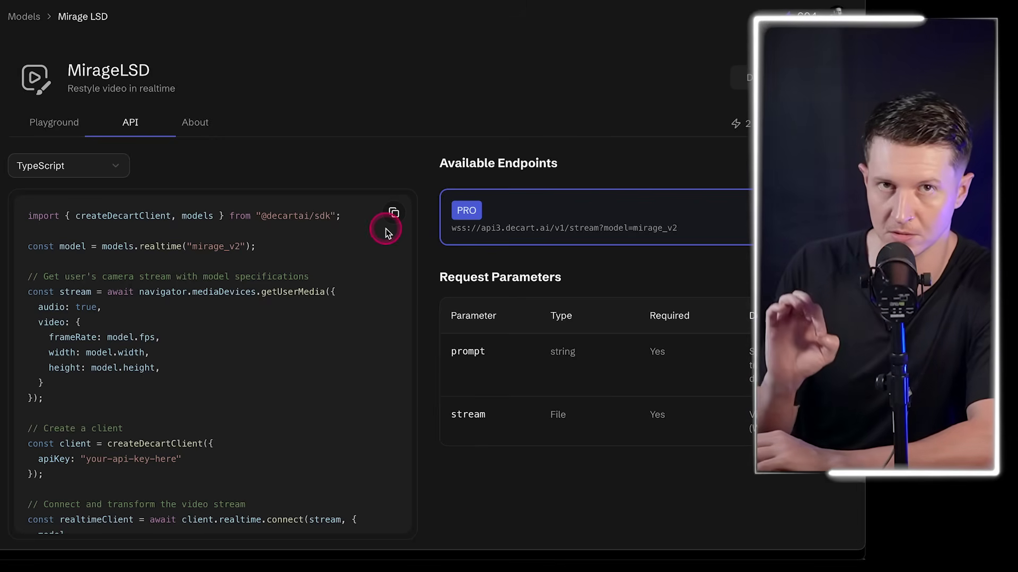
Show Mirage LSD's About section with its example restyled videos
left_click(215, 118)
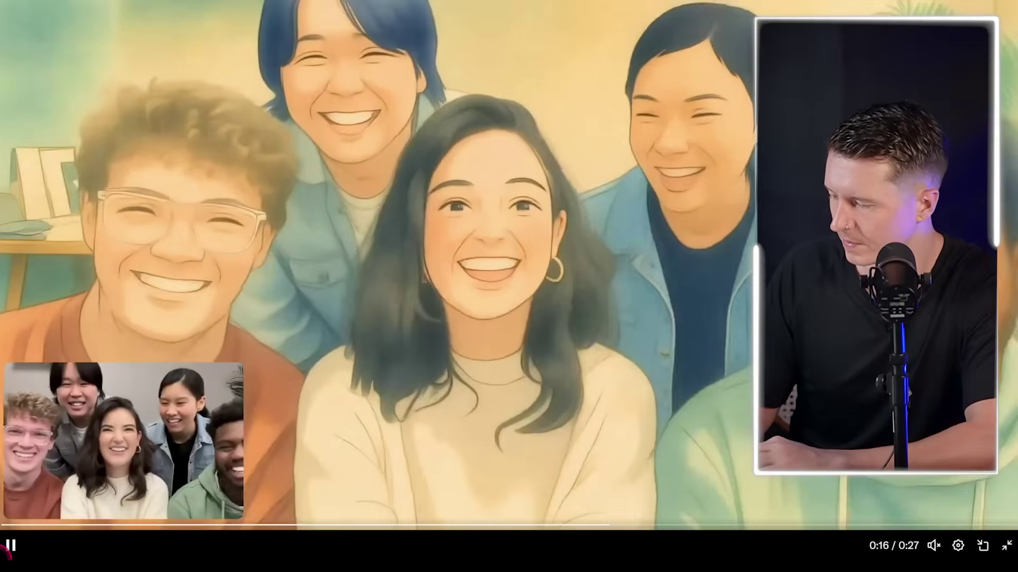
Scrub the example clip back and forth, ending at 0:14
left_click(199, 525)
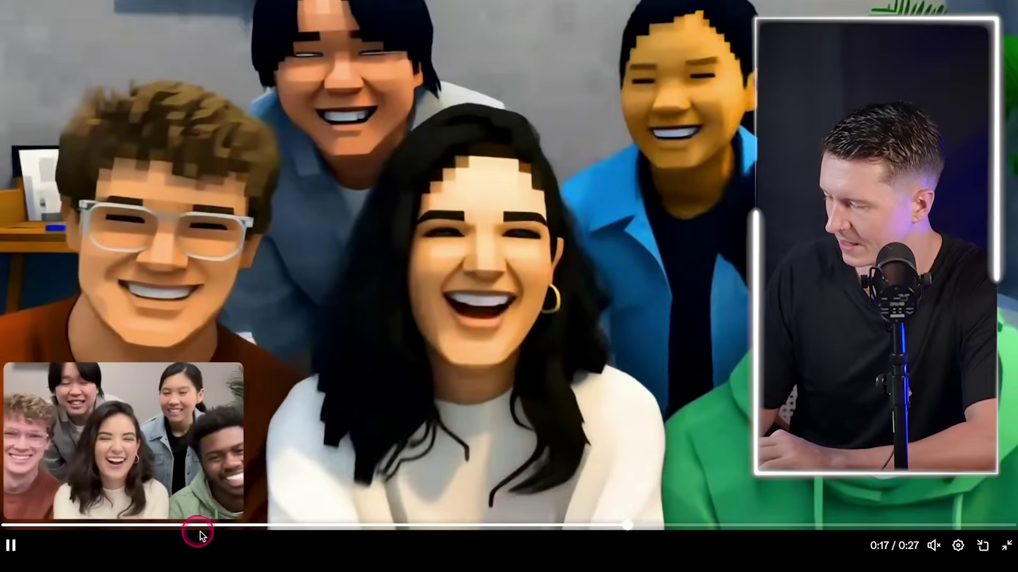
left_click(214, 525)
left_click_drag(264, 529, 430, 526)
left_click_drag(453, 521, 567, 517)
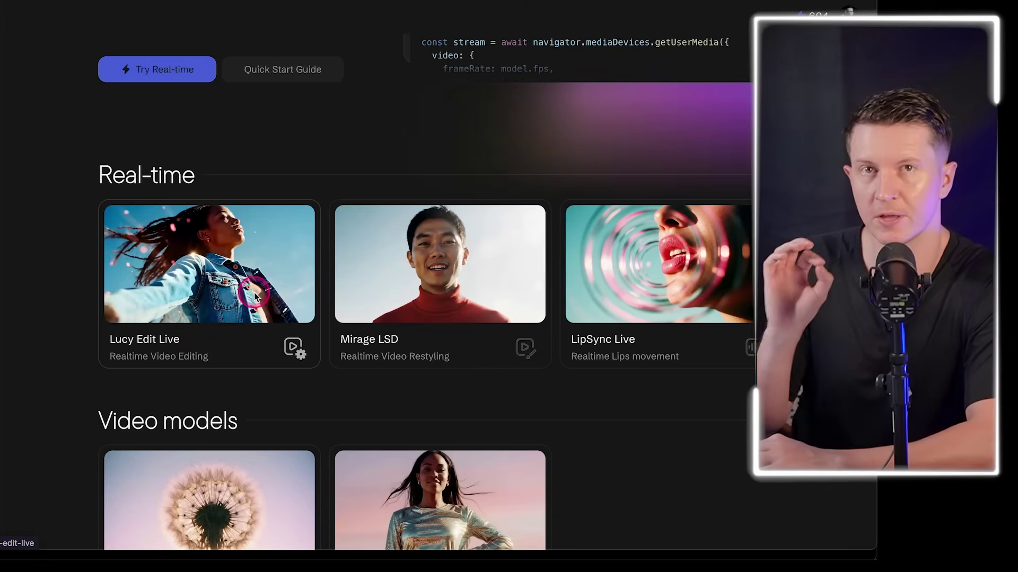
Run Lucy Edit Live on the webcam, cycling Knight Armor, Summer Dress, Lizard Person, Polar Bear, Alien
left_click(273, 278)
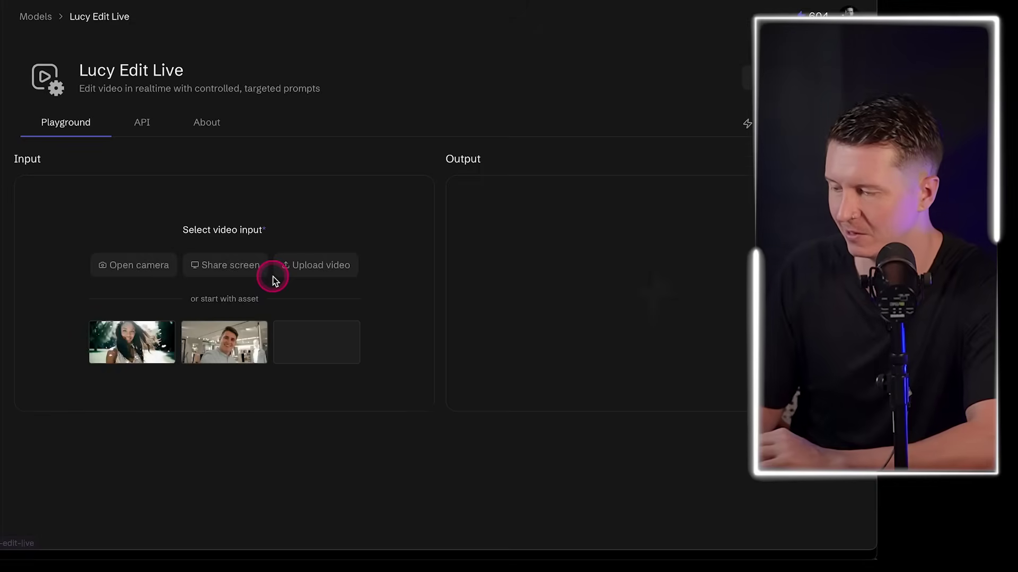
left_click(460, 37)
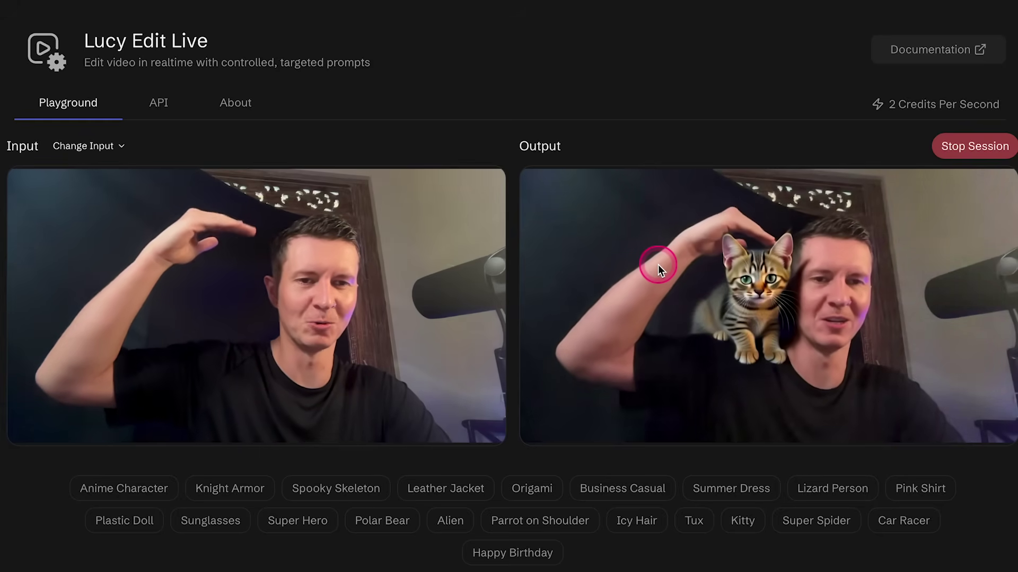
left_click(247, 495)
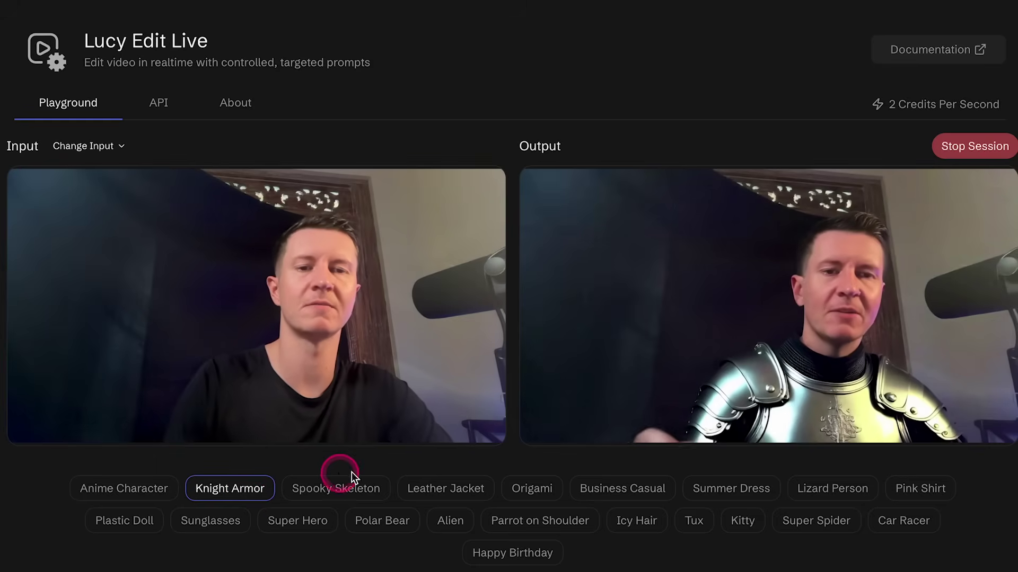
left_click(756, 491)
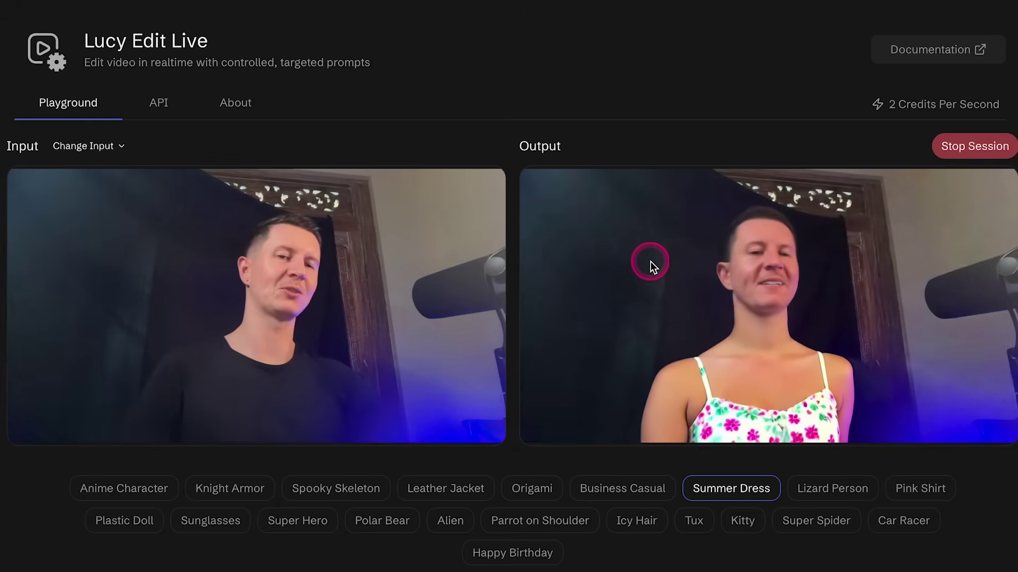
left_click(832, 488)
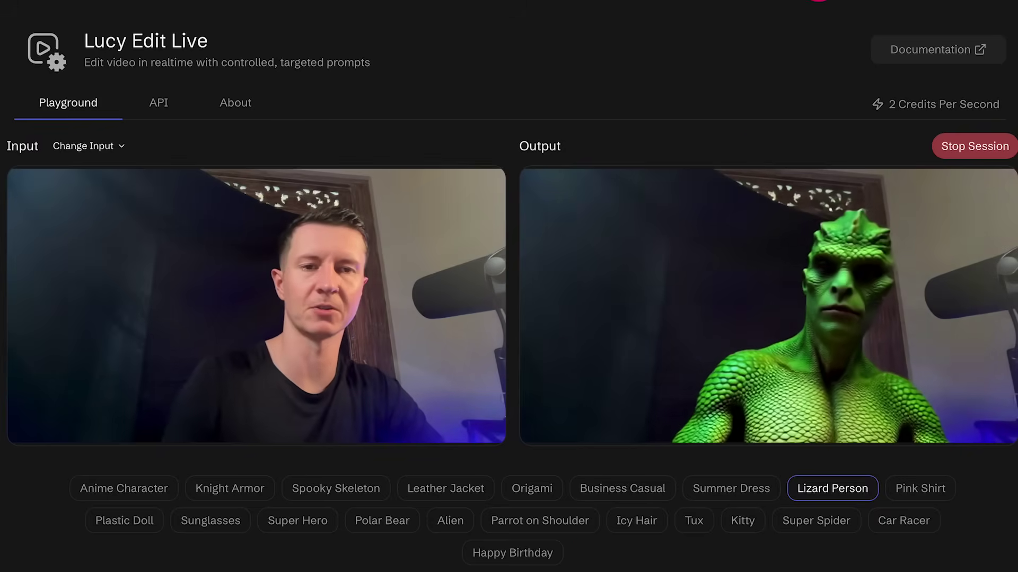
left_click(382, 520)
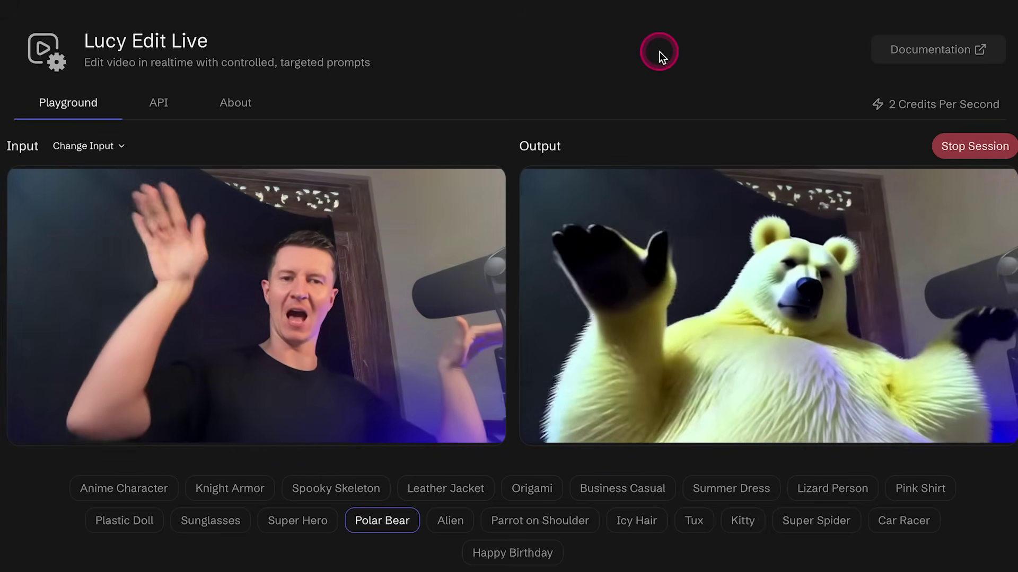
left_click(450, 521)
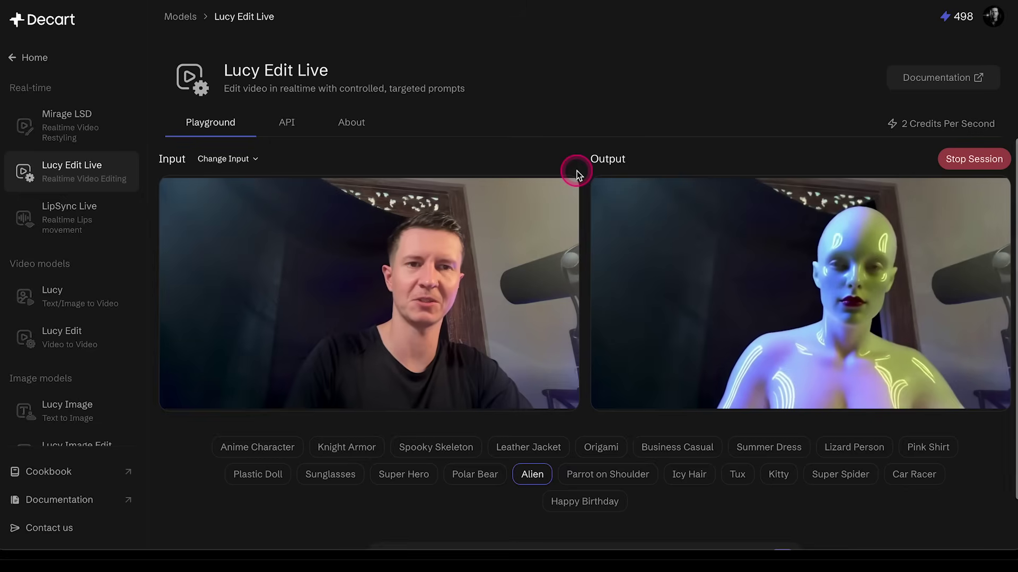
Replace the Lucy Edit prompt with 'blonde woman' and apply it
scroll(659, 233, "down", 3)
key("ctrl+a")
type("blonde w")
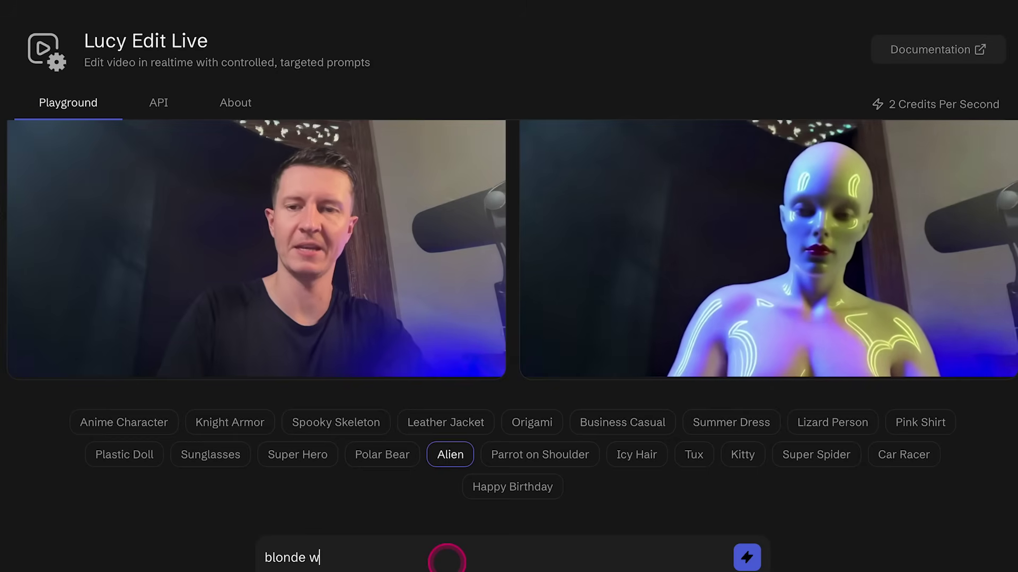
type("oma")
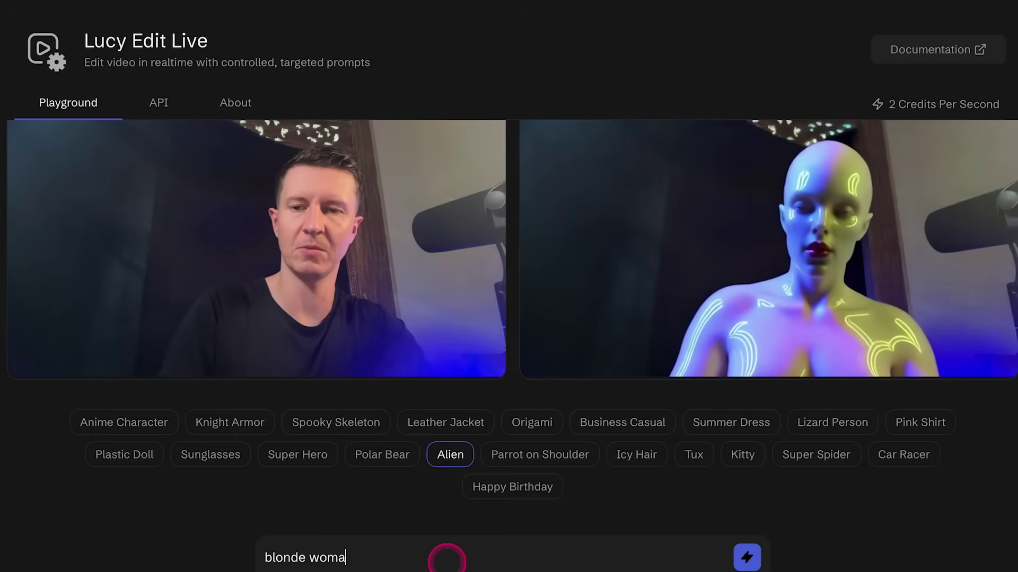
type("n")
left_click(747, 557)
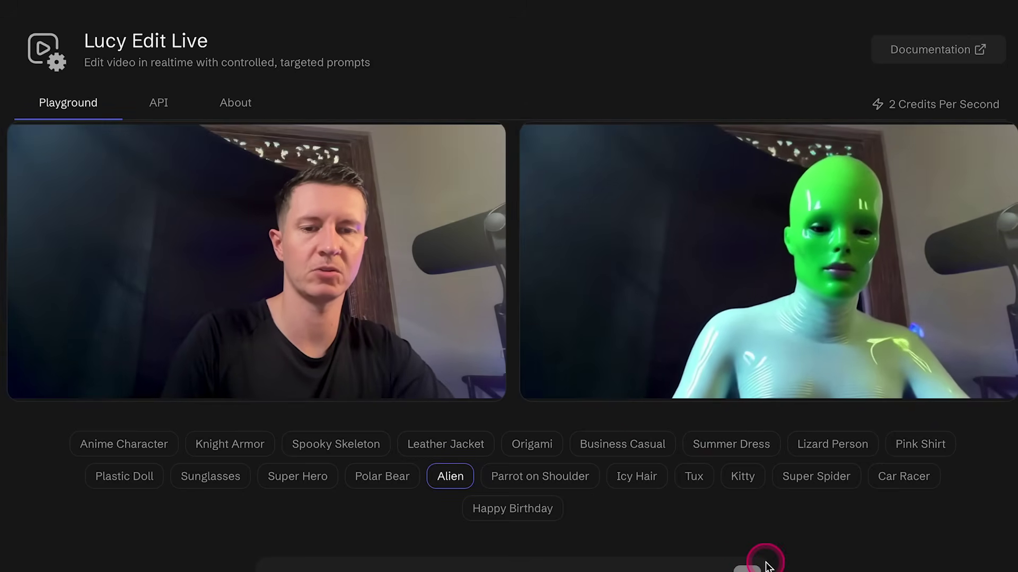
left_click(768, 566)
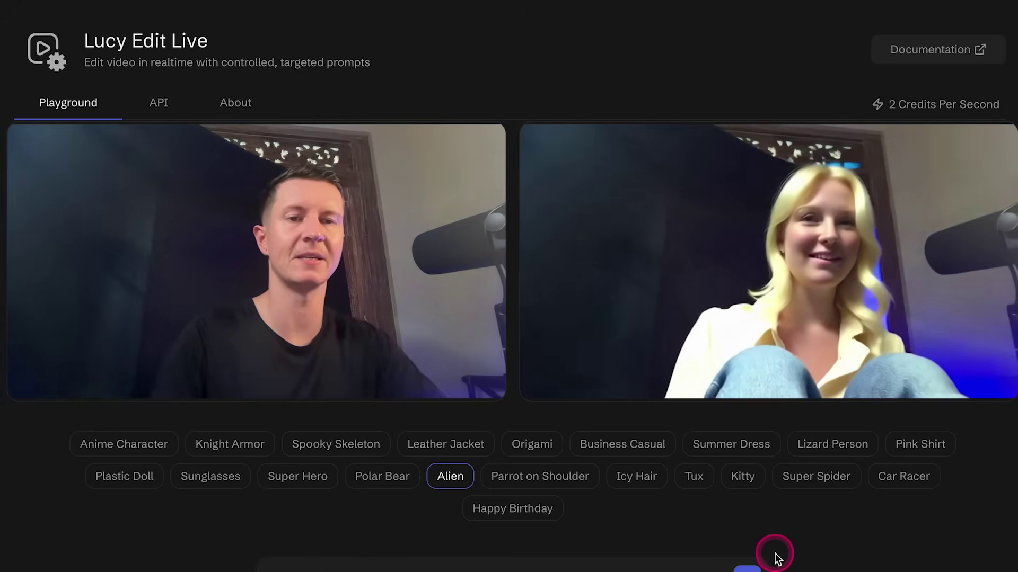
Apply the 'beyonce' prompt, then replace it with 'mr bean'
scroll(653, 338, "down", 1)
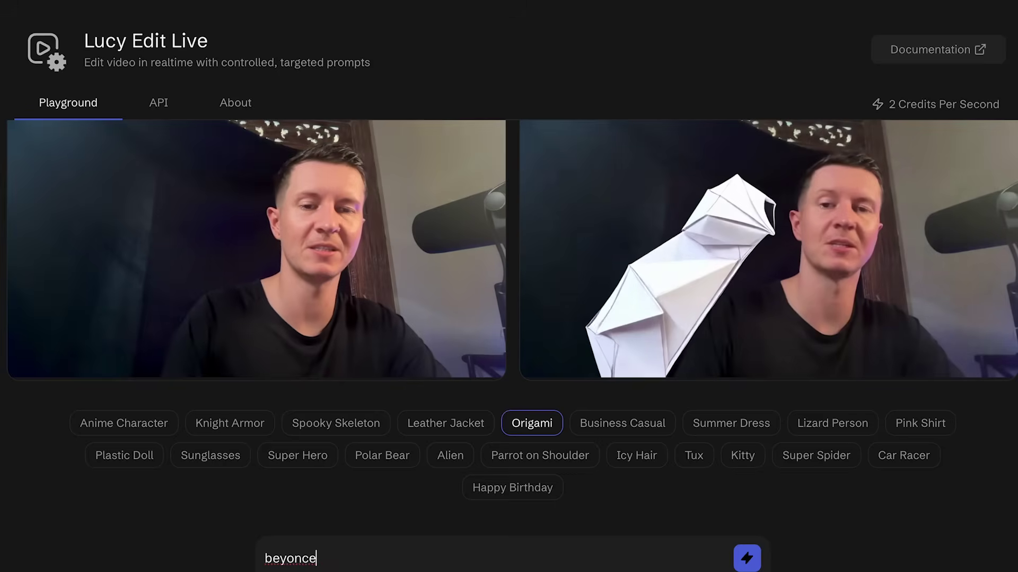
left_click(746, 566)
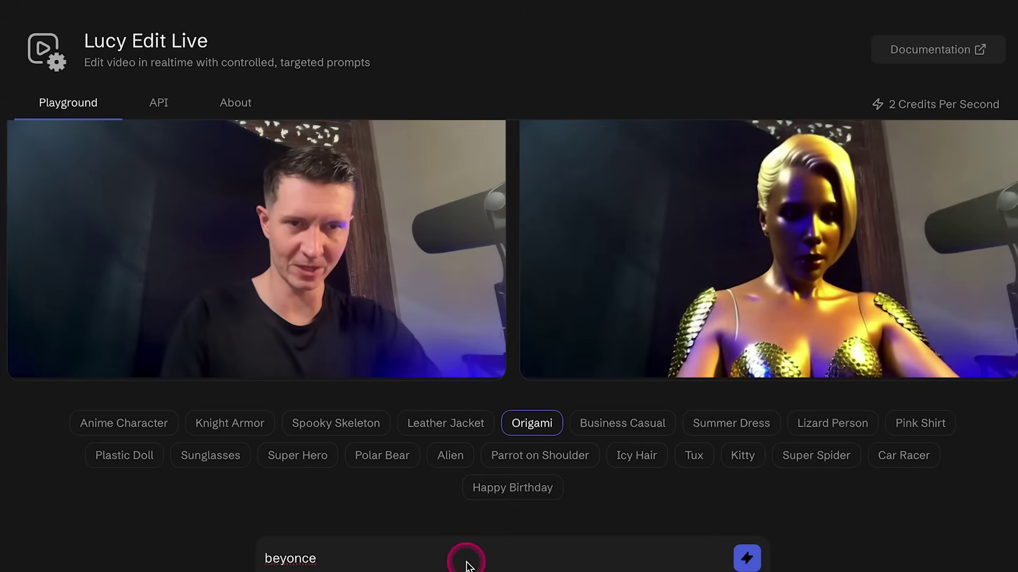
key("ctrl+a")
type("mr bean")
left_click(747, 554)
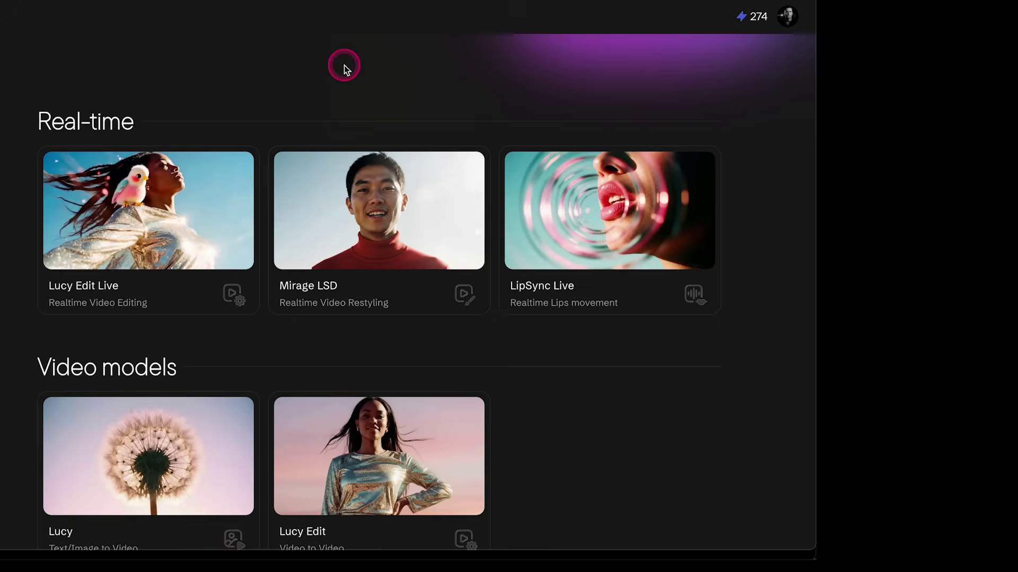
Browse the models overview and open the LipSync Live model page
scroll(636, 256, "down", 5)
scroll(638, 257, "up", 10)
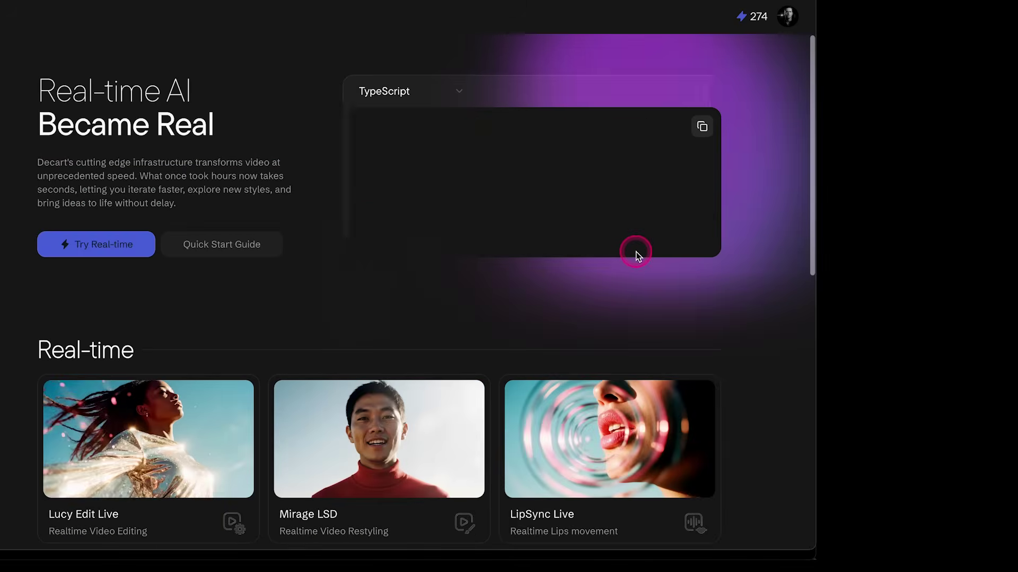
scroll(636, 256, "down", 3)
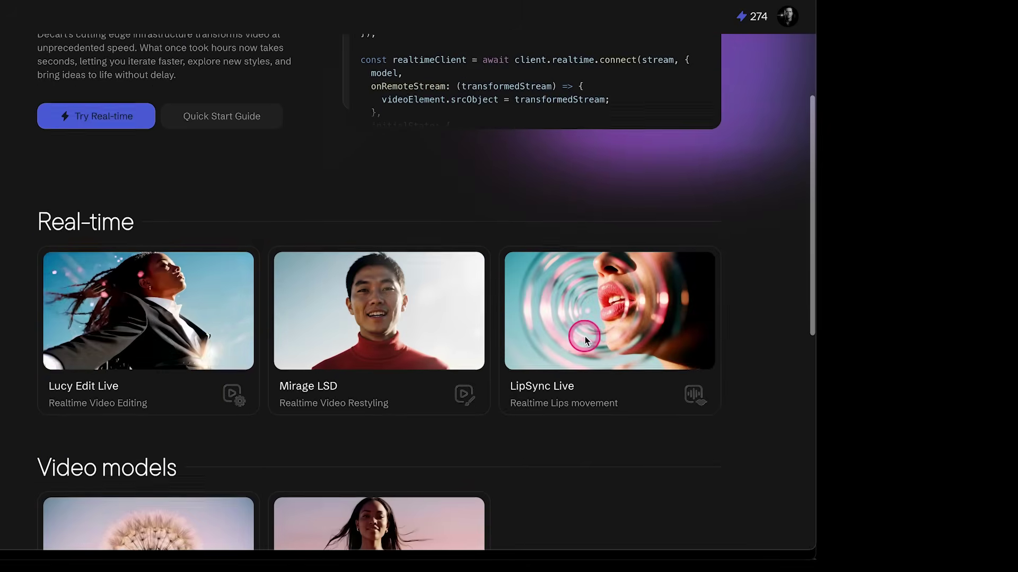
scroll(555, 166, "up", 2)
scroll(554, 165, "down", 2)
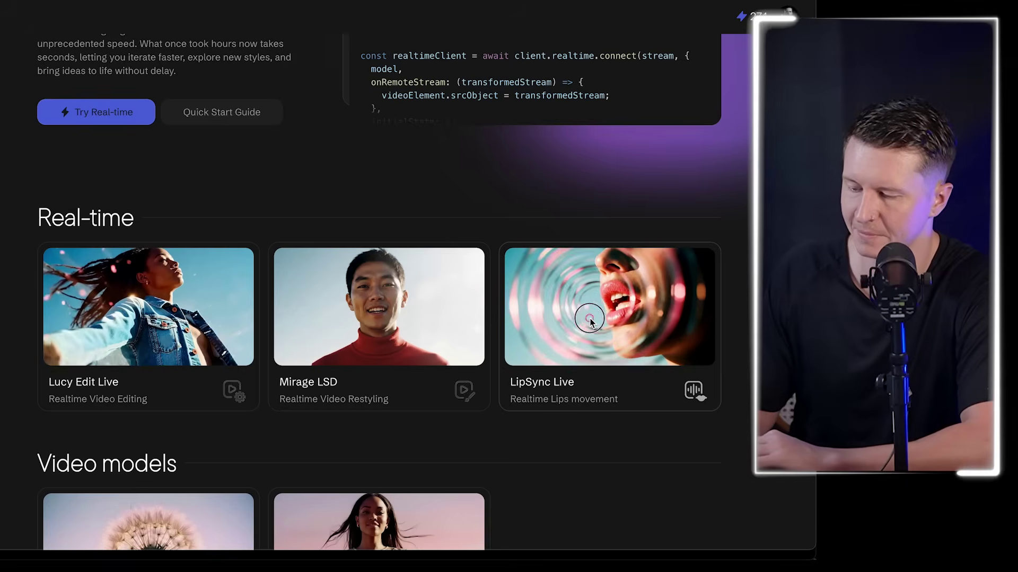
left_click(586, 297)
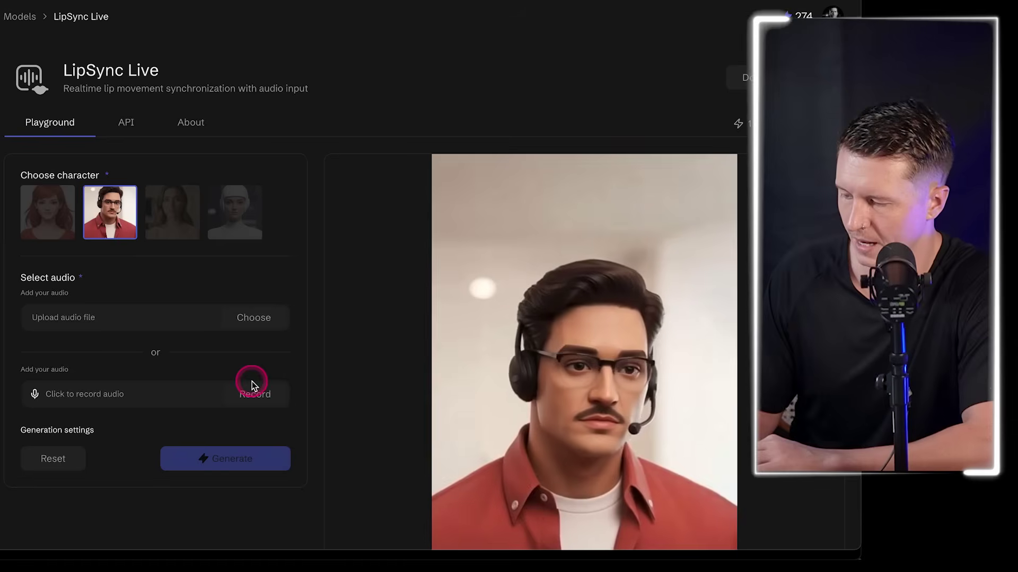
Finish recording the recording.wav clip and generate the avatar's lip-sync to it
scroll(368, 345, "down", 1)
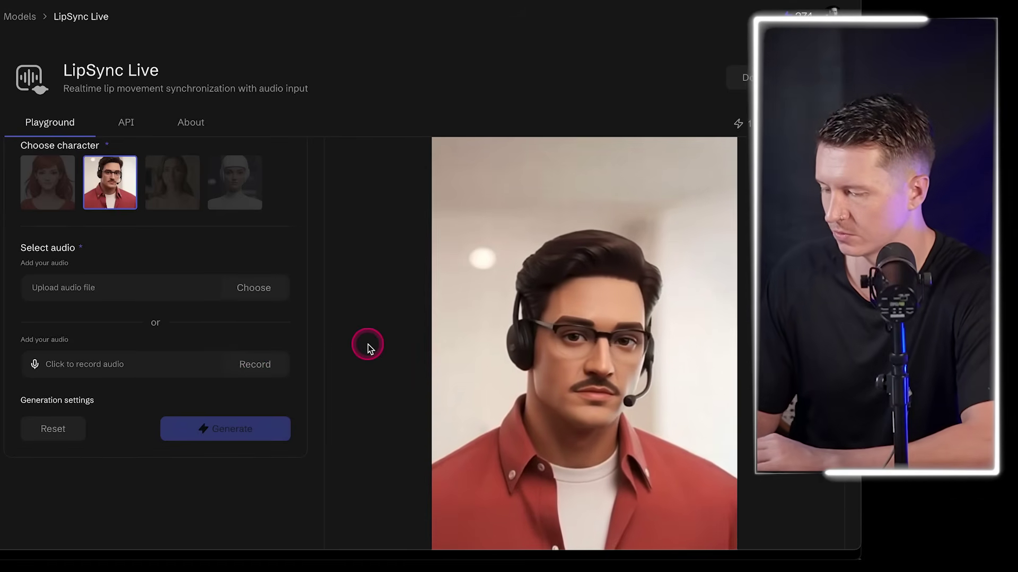
scroll(371, 225, "down", 1)
scroll(371, 225, "up", 2)
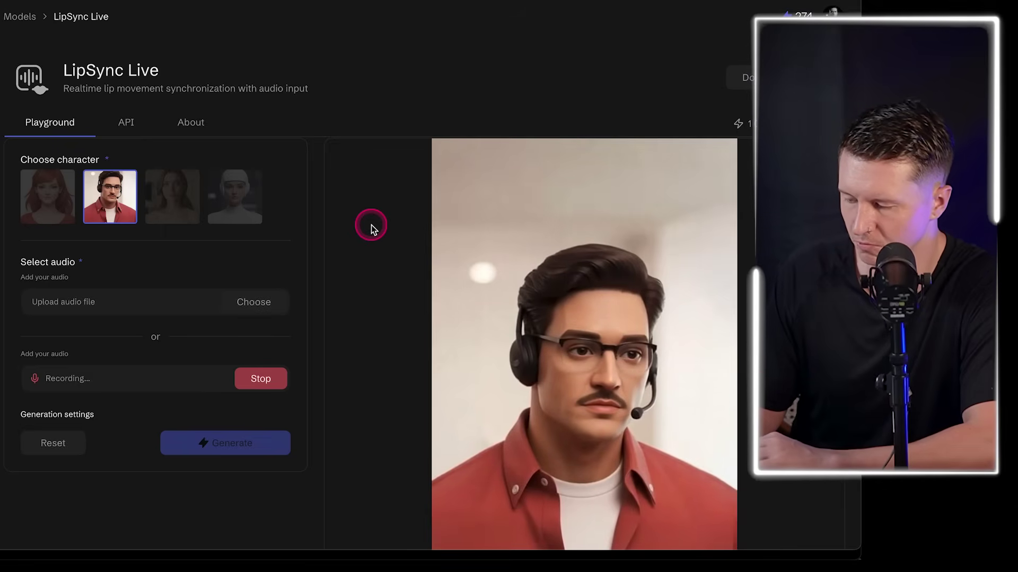
left_click(267, 379)
left_click(239, 443)
left_click(408, 313)
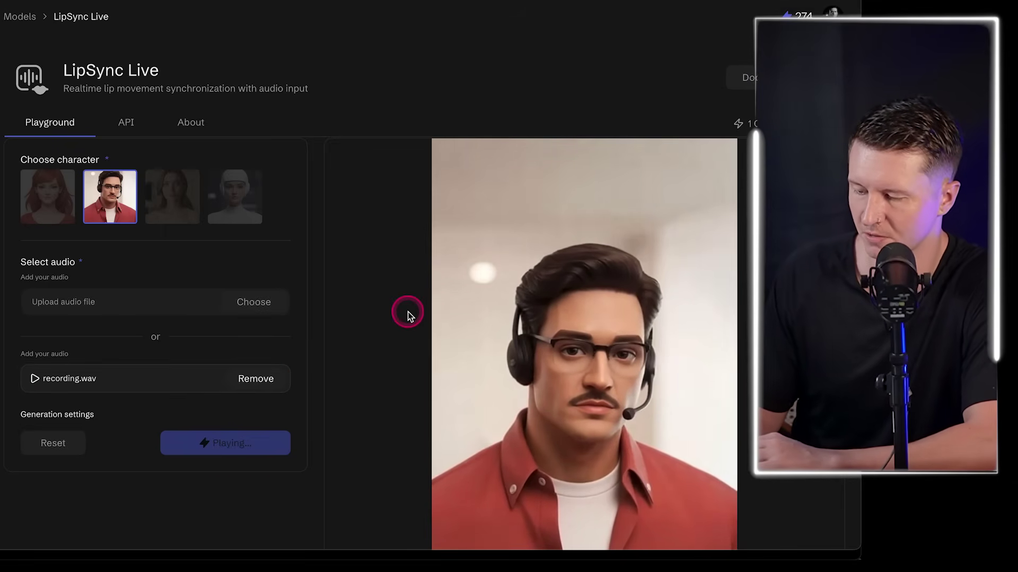
scroll(155, 297, "down", 1)
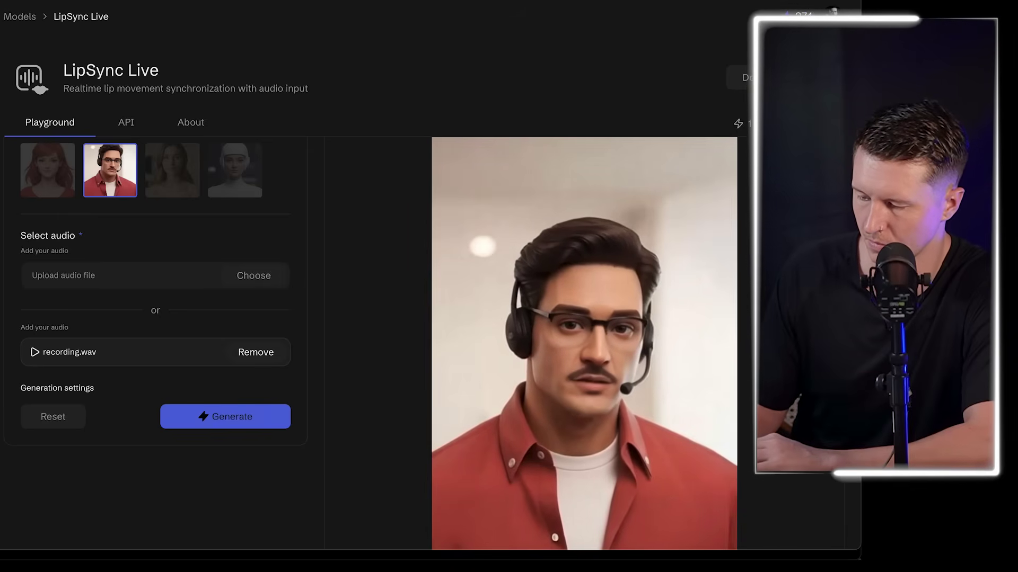
scroll(666, 279, "down", 3)
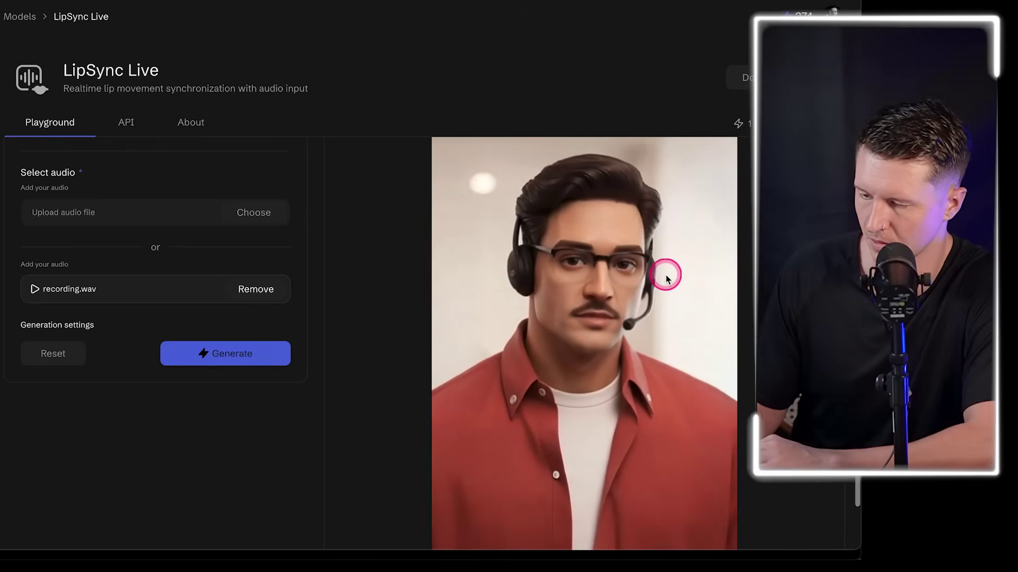
scroll(666, 279, "up", 5)
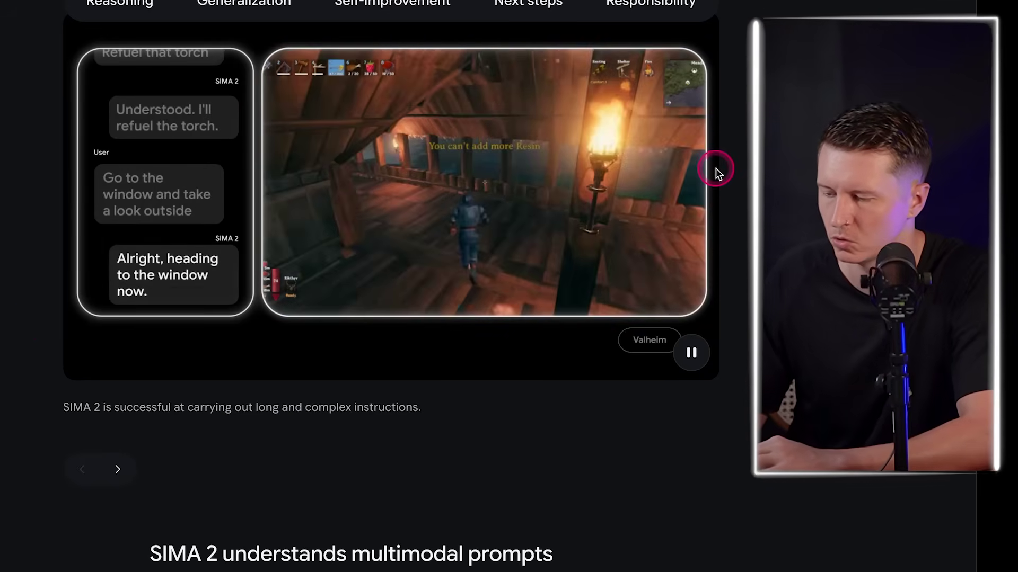
Scroll up past the Valheim demo to the Wobbly Life demo of the agent finding the tomato-colored house
scroll(715, 167, "up", 1)
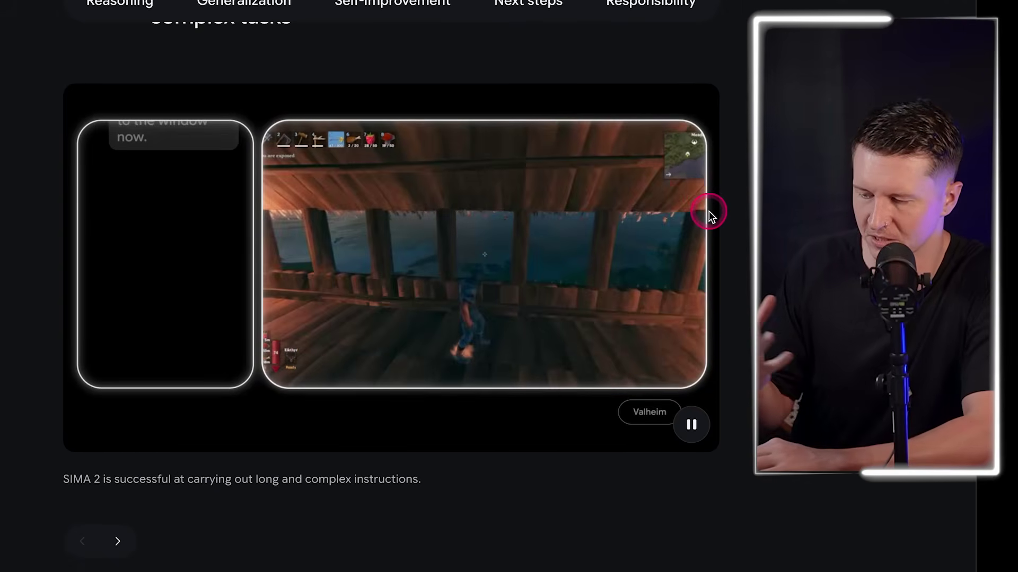
scroll(710, 216, "down", 1)
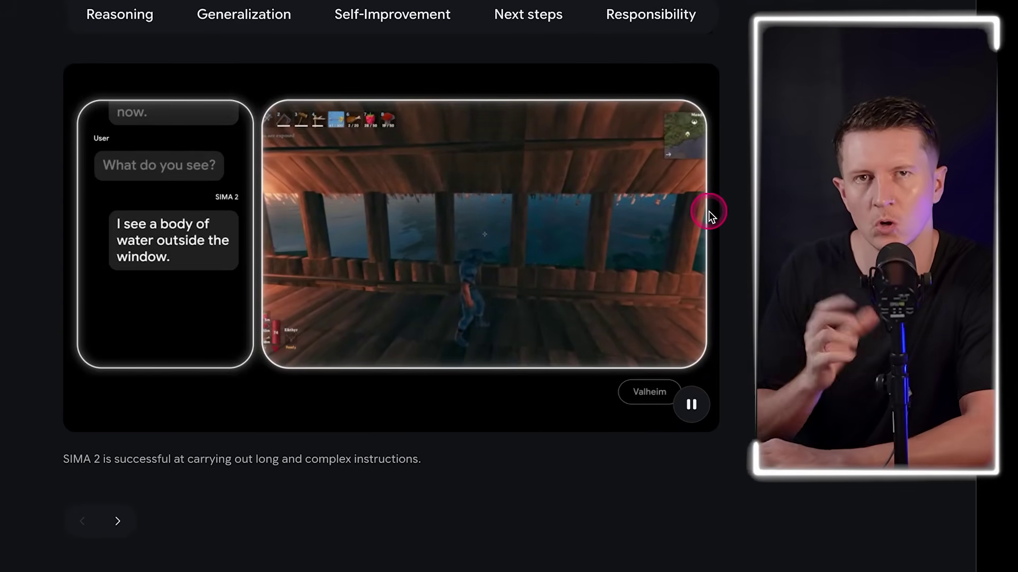
scroll(698, 246, "up", 4)
scroll(698, 259, "up", 12)
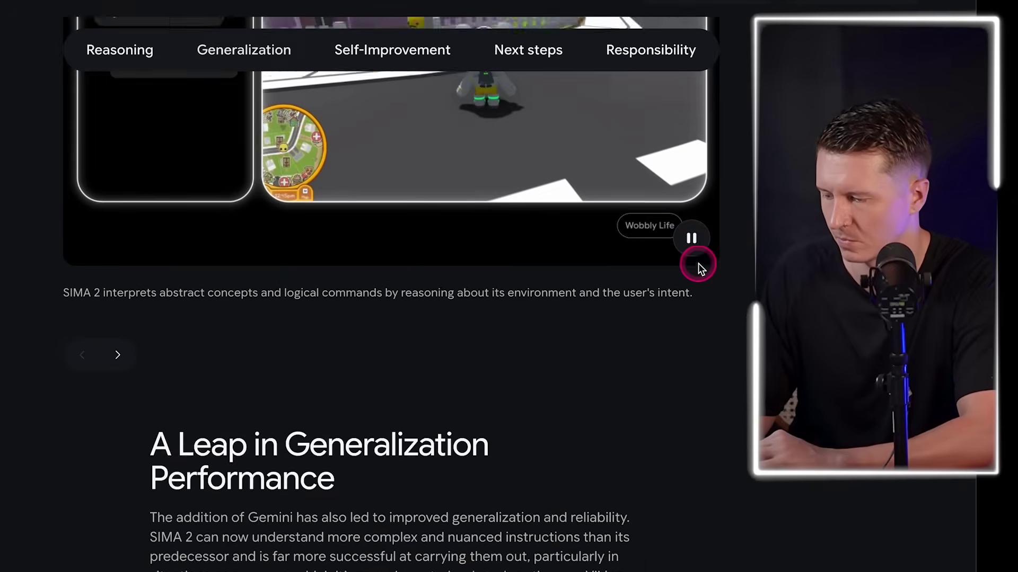
scroll(698, 270, "down", 3)
scroll(697, 270, "up", 1)
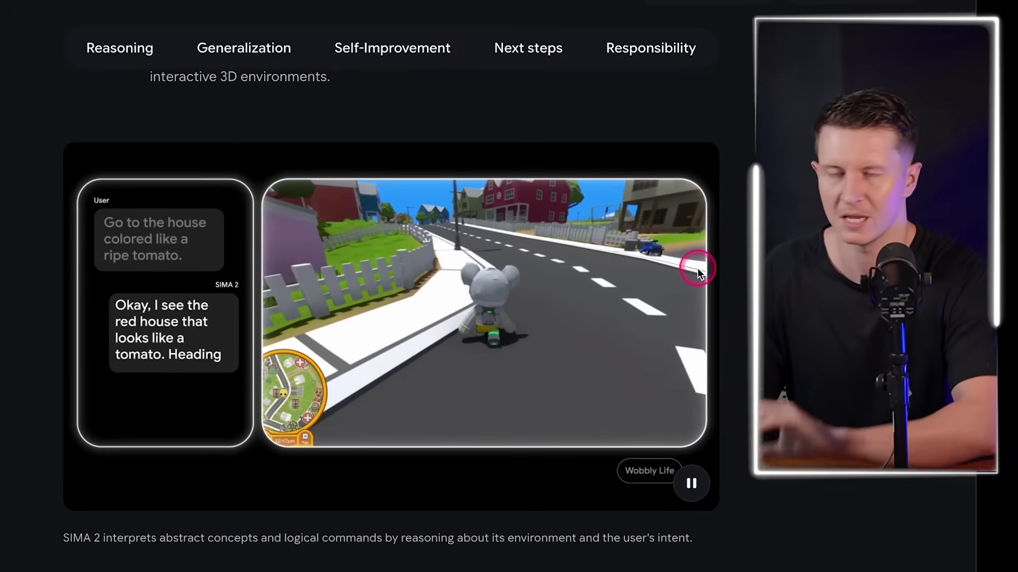